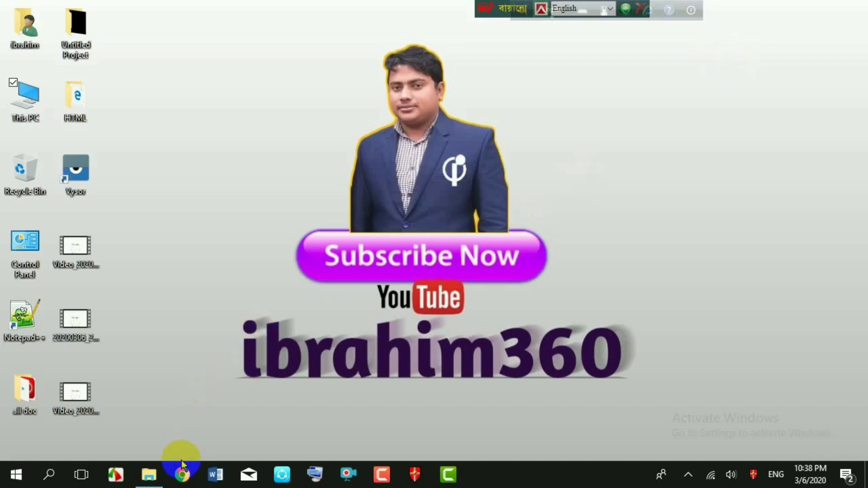
- Launch Google Chrome from the taskbar to a blank new tab
click(183, 477)
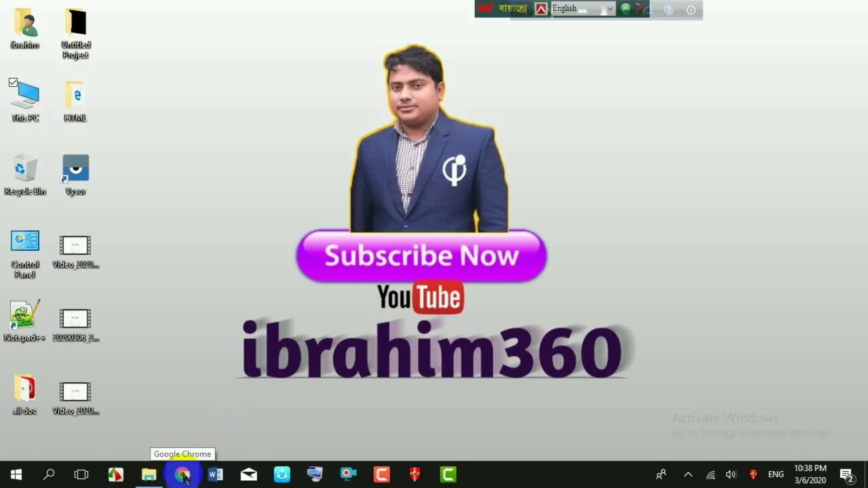
- Navigate via the main menu's More tools to the installed Extensions page
click(183, 477)
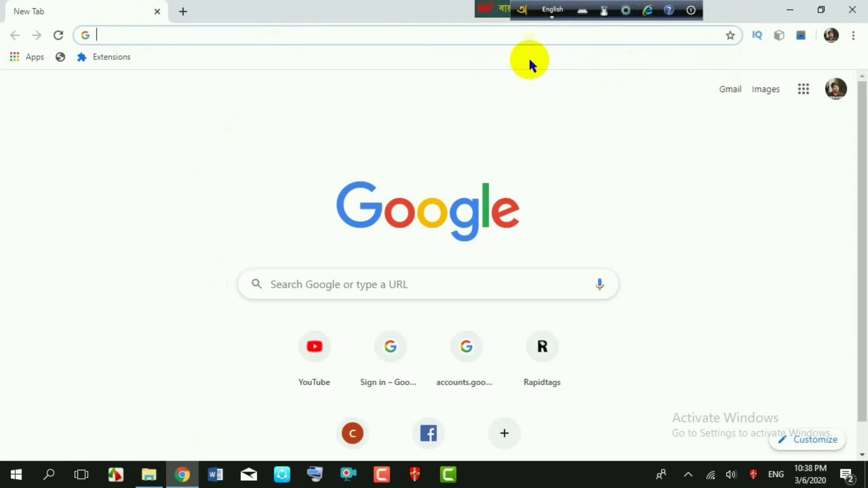
click(853, 38)
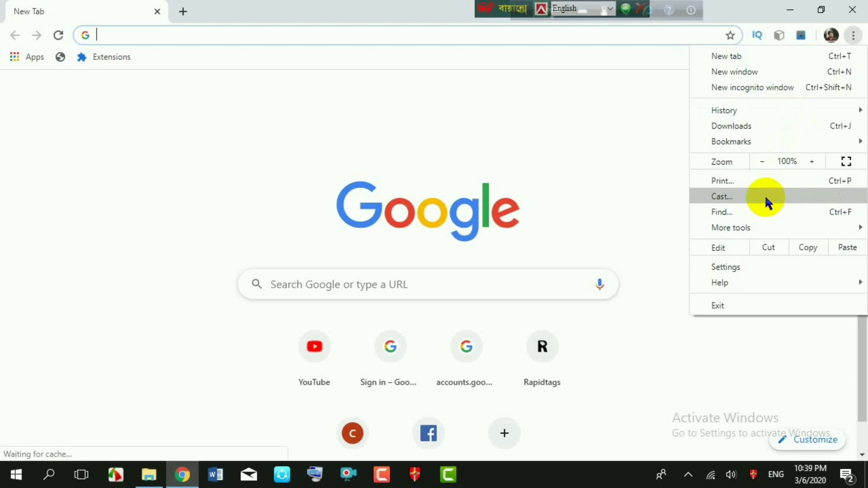
mouse_move(731, 228)
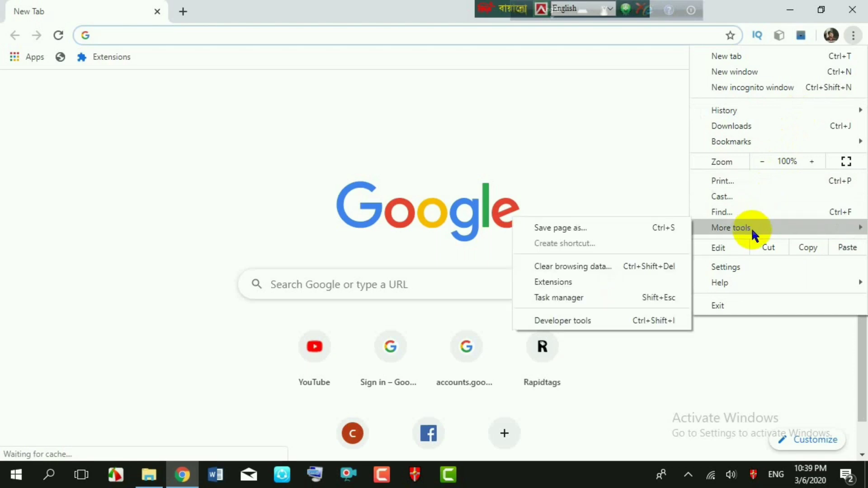
click(581, 281)
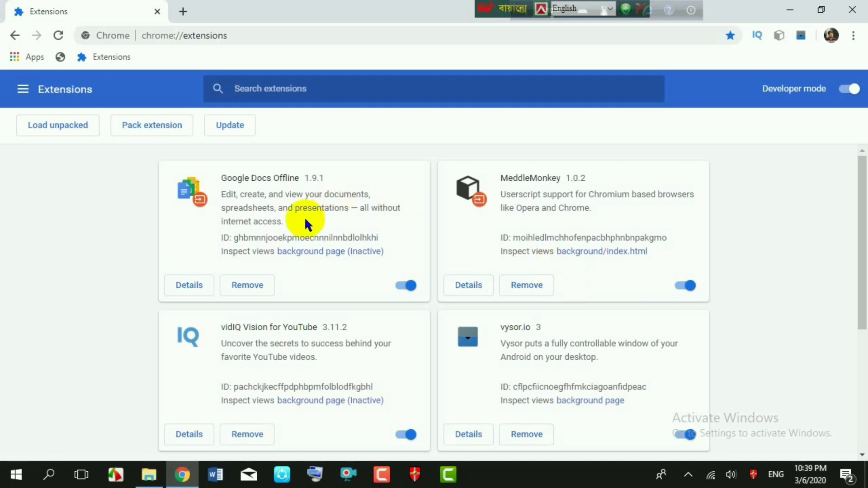
scroll(306, 224, down, 5)
scroll(585, 404, up, 5)
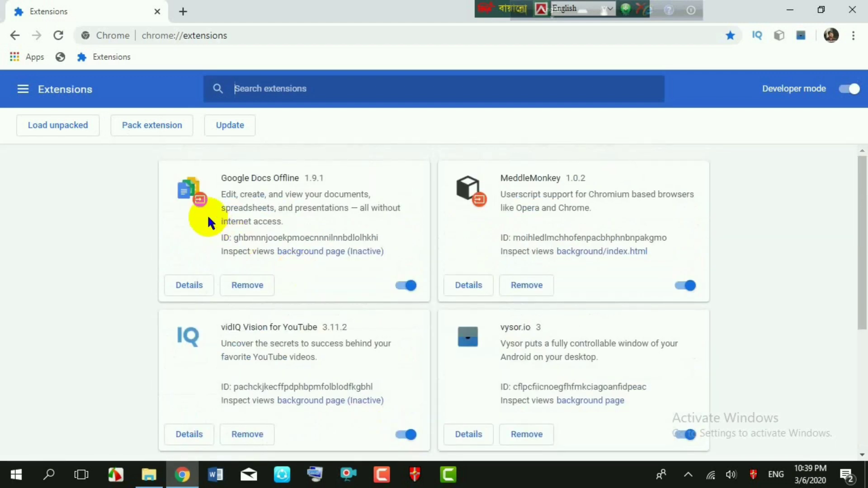
scroll(246, 363, down, 2)
scroll(549, 423, down, 3)
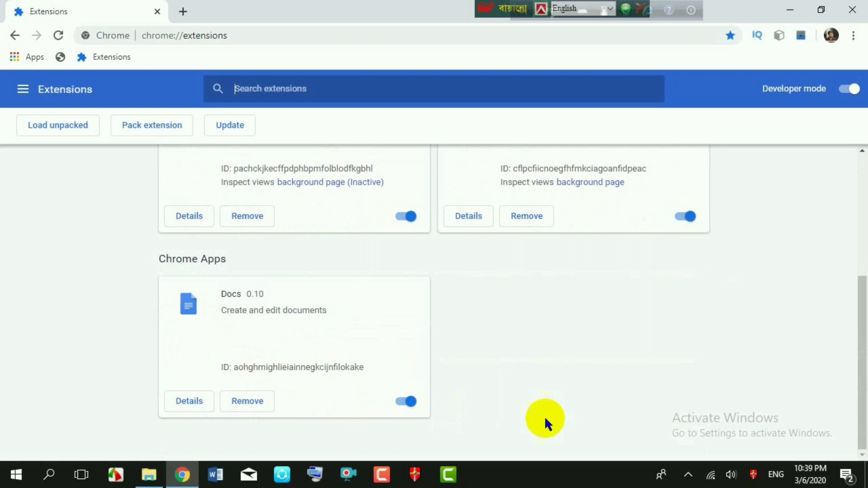
scroll(428, 349, up, 5)
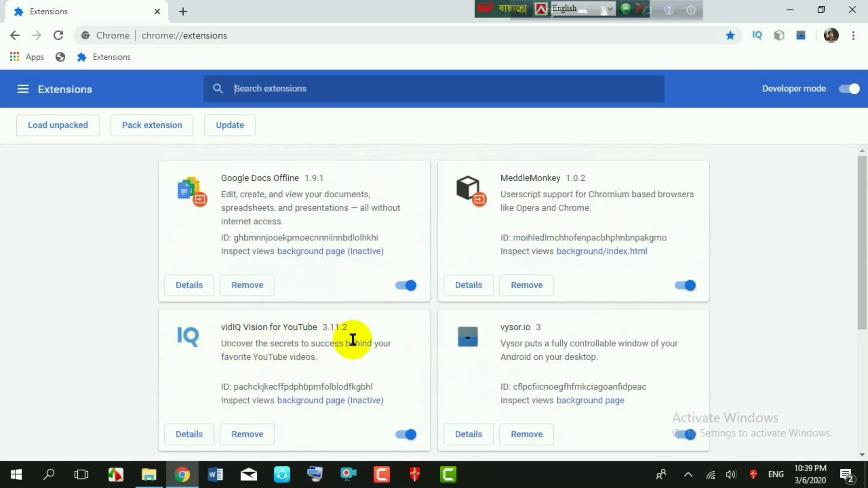
scroll(353, 341, down, 2)
scroll(354, 340, down, 1)
scroll(353, 340, up, 1)
scroll(353, 340, up, 2)
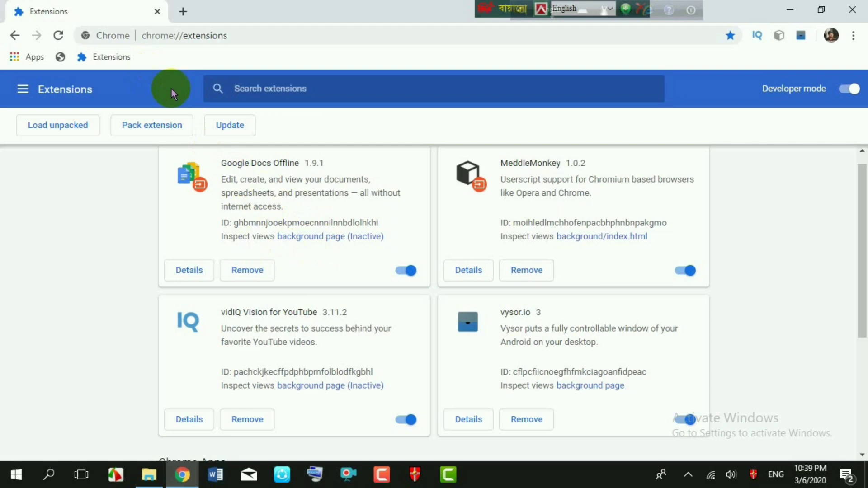
scroll(24, 98, up, 1)
- Bring up the hamburger side menu on the Extensions page
click(24, 95)
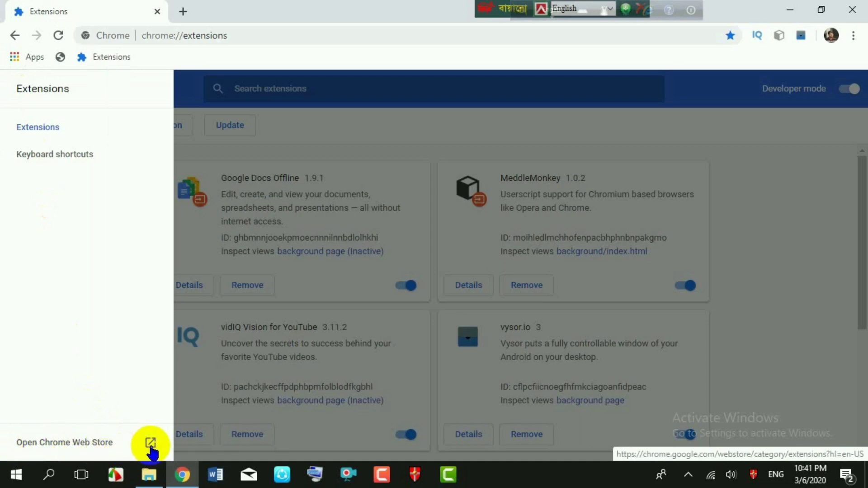
- Search the Chrome Web Store for 'tubebuddy for youtube' to find TubeBuddy
click(151, 445)
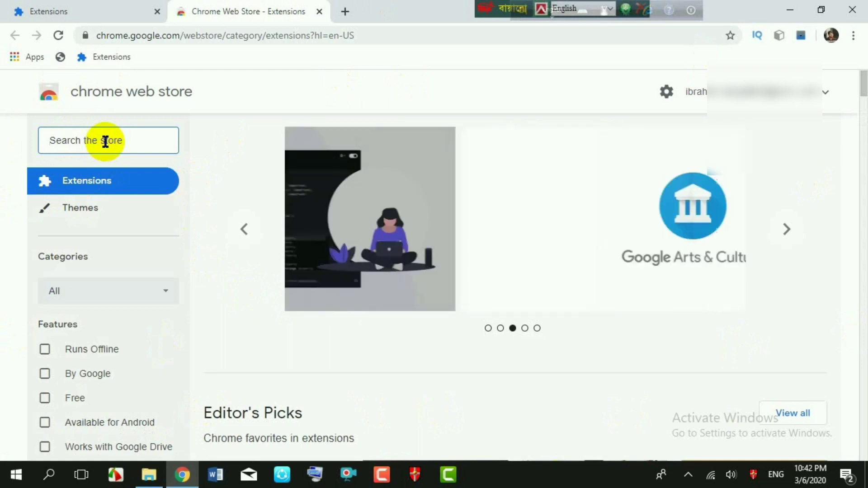
text(tu)
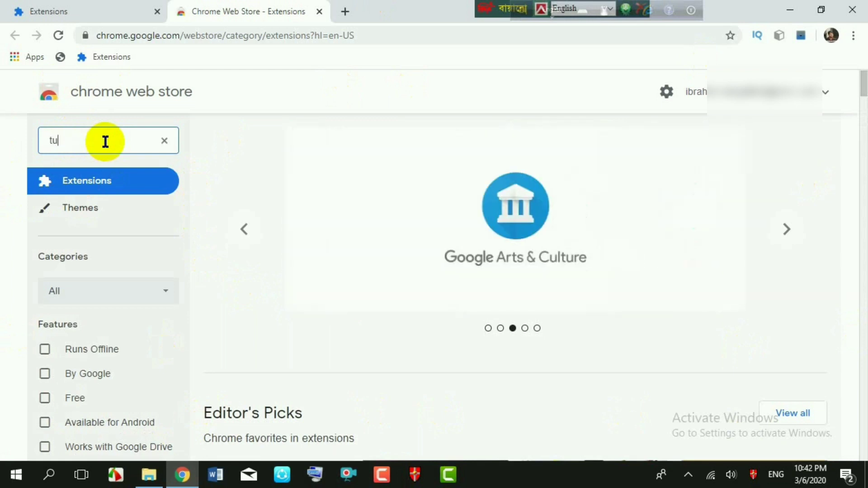
text(b)
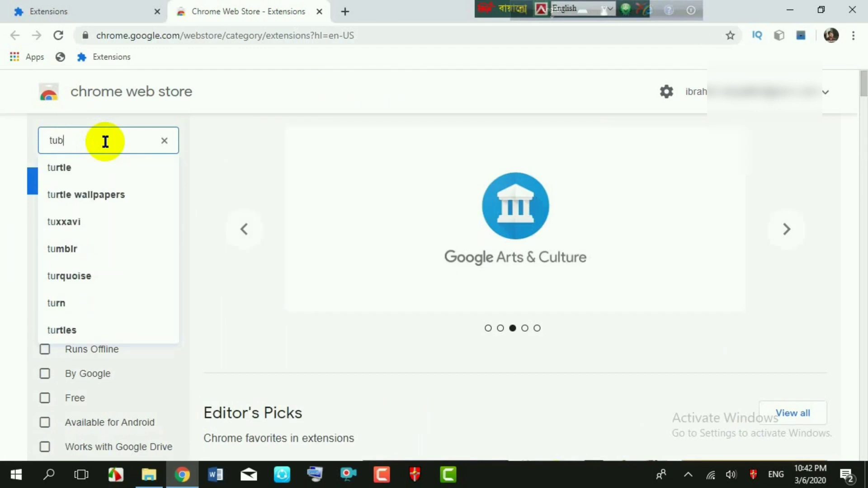
text(ebudd)
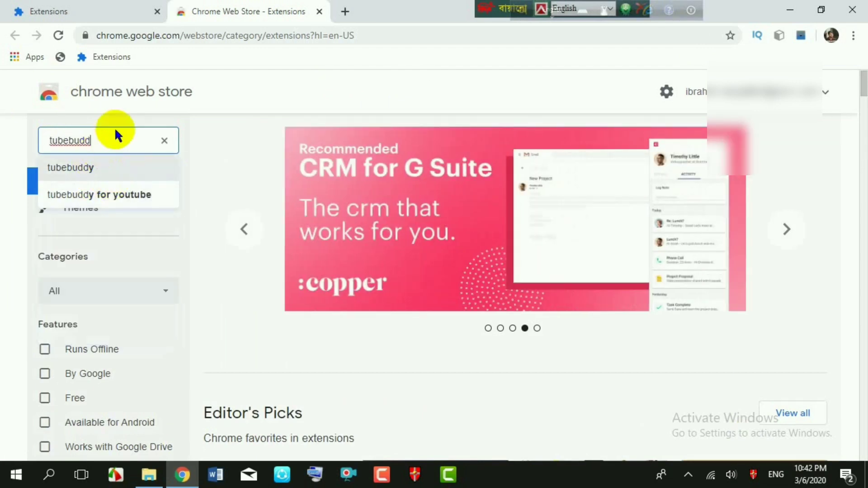
scroll(93, 174, down, 2)
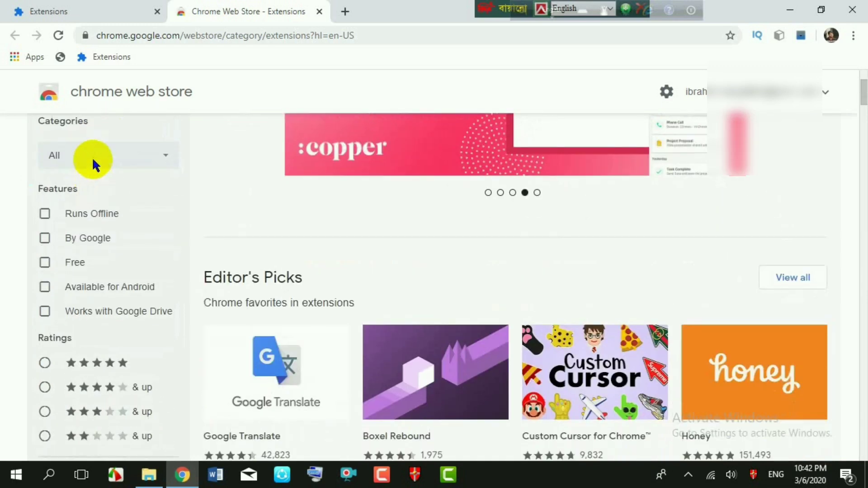
scroll(92, 163, up, 1)
scroll(93, 171, up, 1)
text(tubebudd)
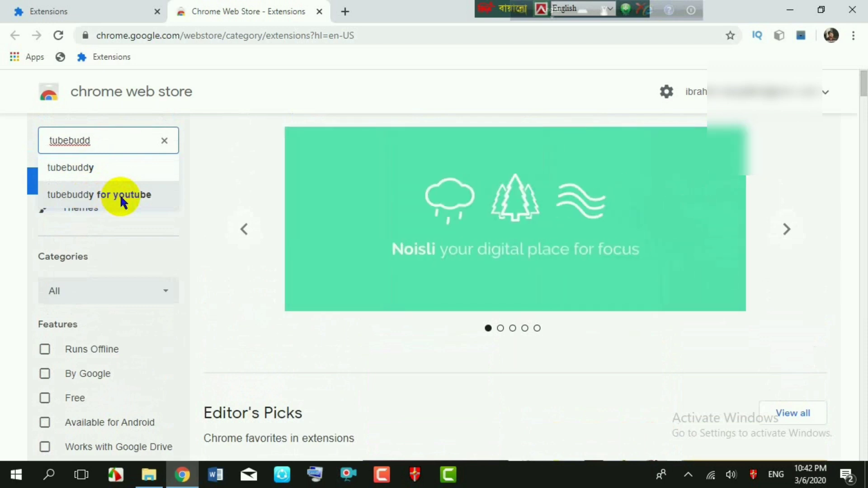
click(120, 194)
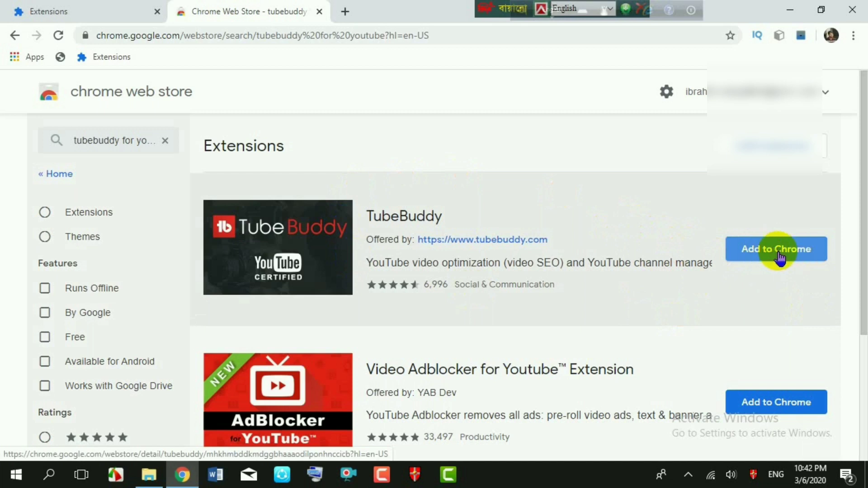
- Add TubeBuddy to Chrome, confirm the permissions and dismiss the installed notice
click(780, 255)
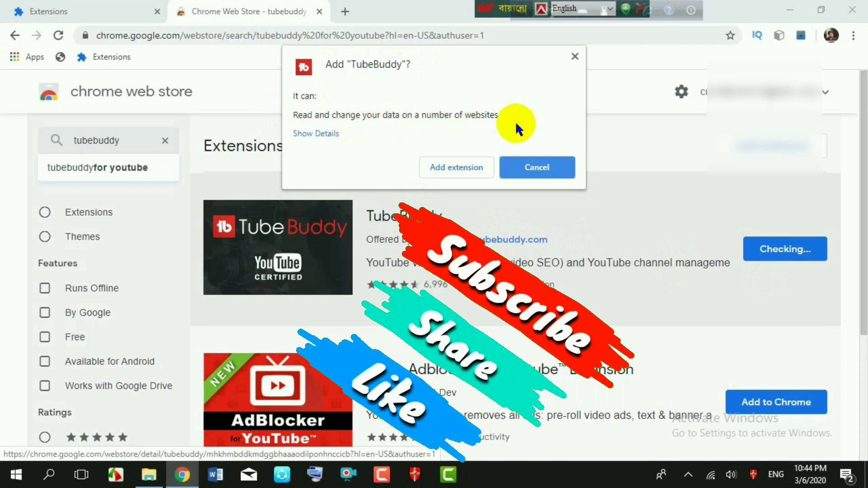
click(462, 169)
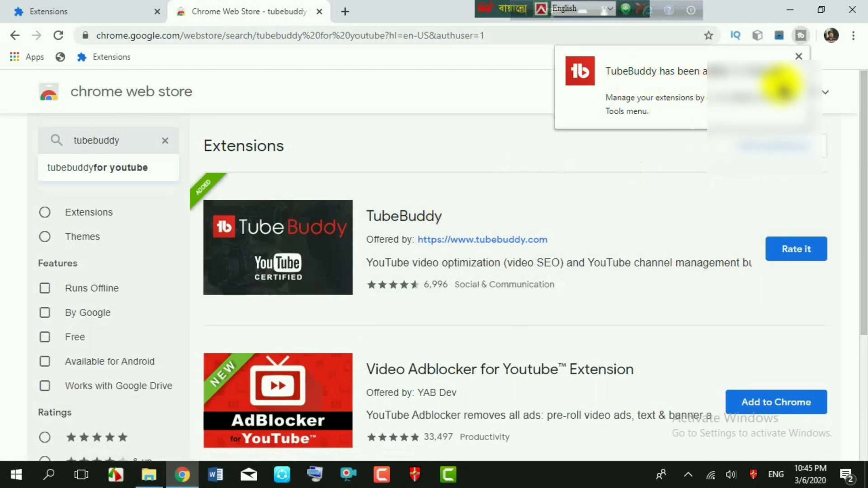
click(799, 57)
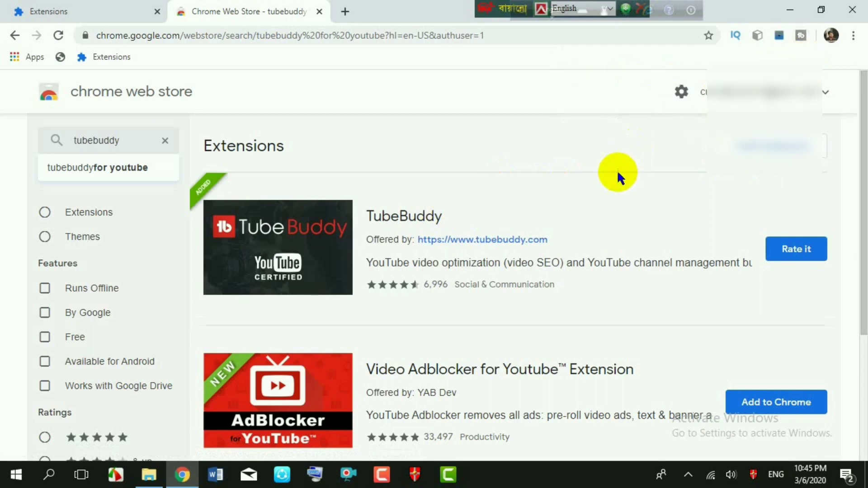
click(802, 34)
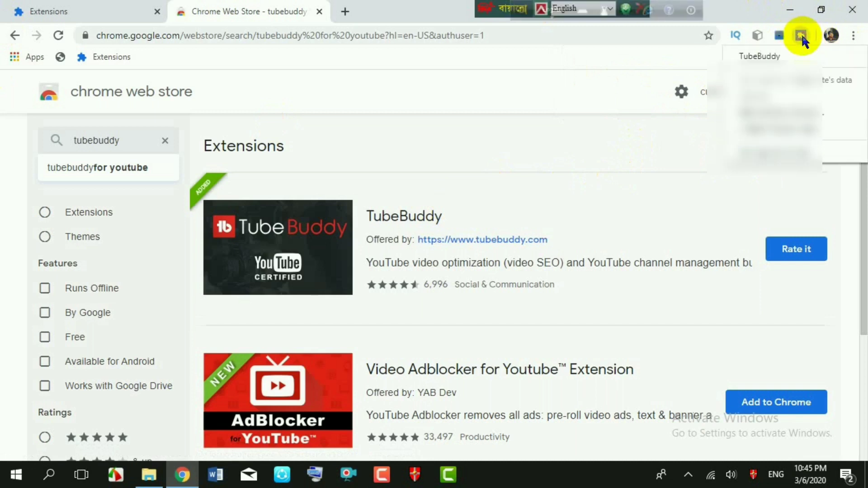
click(612, 159)
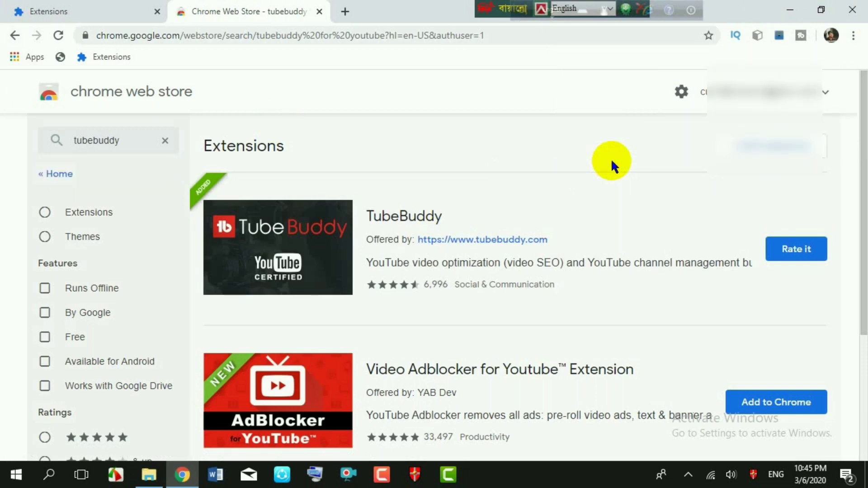
- Load YouTube in a new tab, reach the video's edit page and show TubeBuddy's options
click(344, 11)
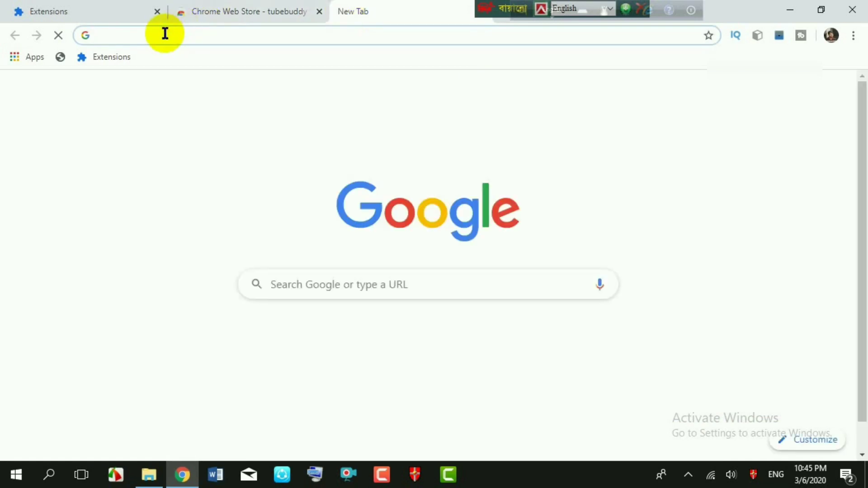
text(www.youtube.com)
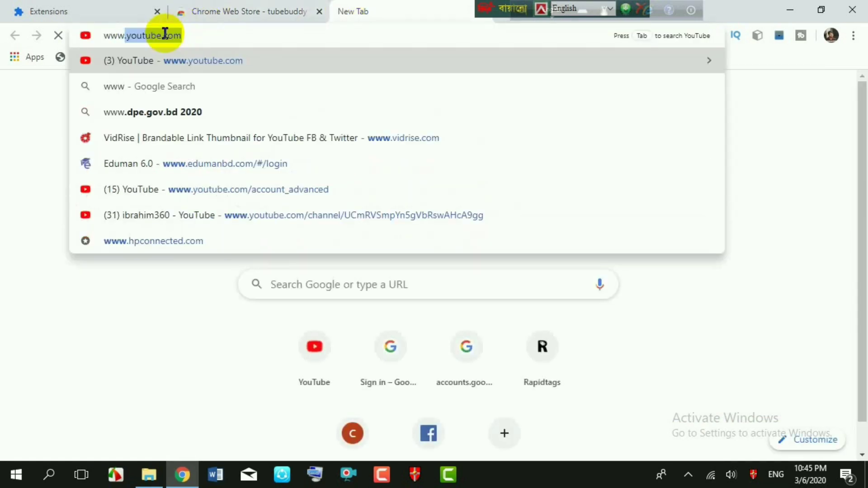
key(Return)
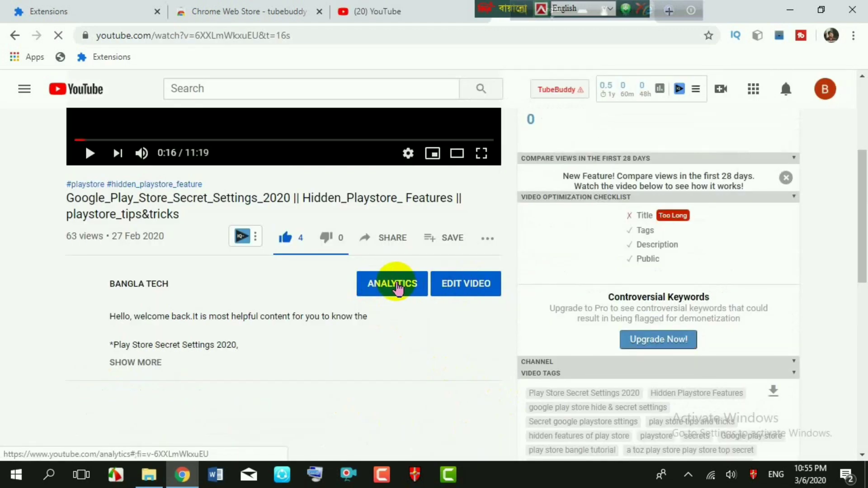
click(397, 290)
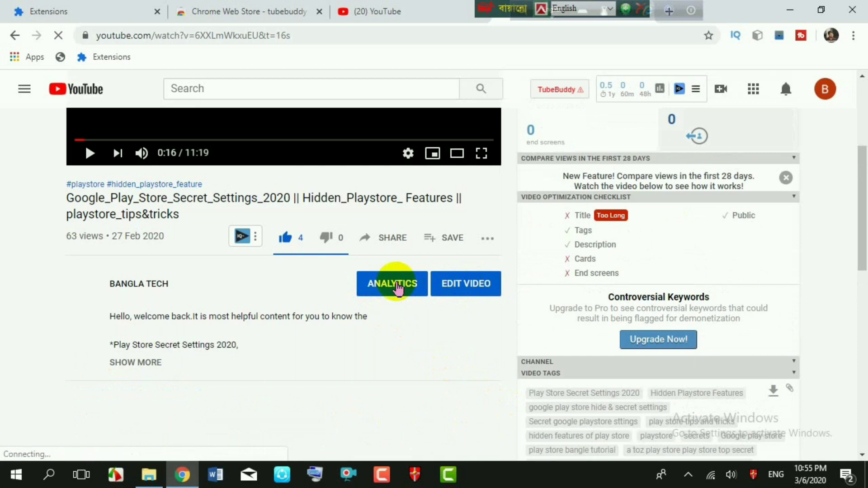
scroll(401, 353, down, 3)
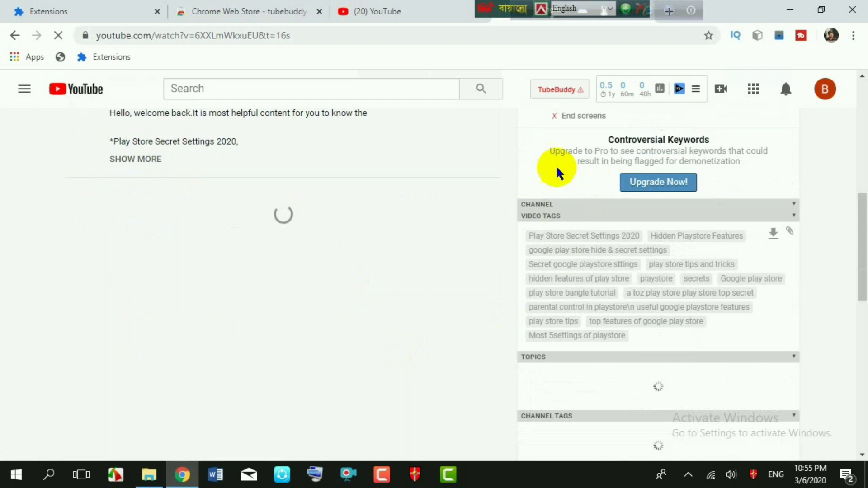
scroll(560, 170, up, 5)
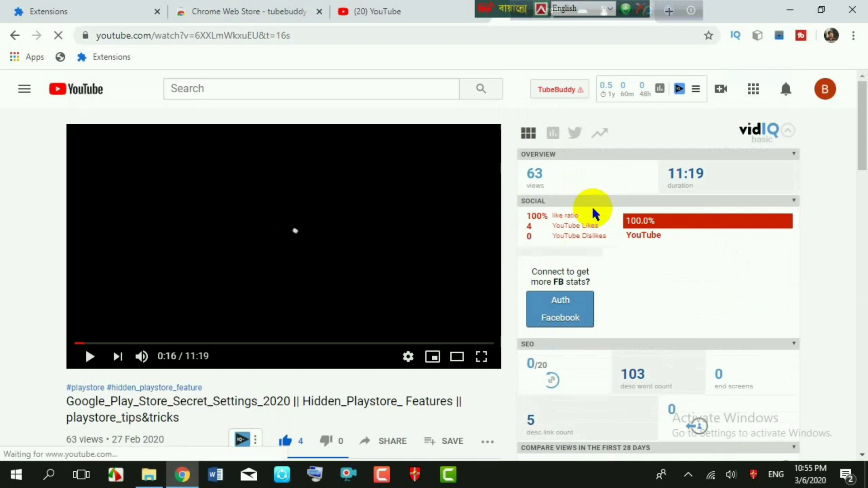
right_click(801, 38)
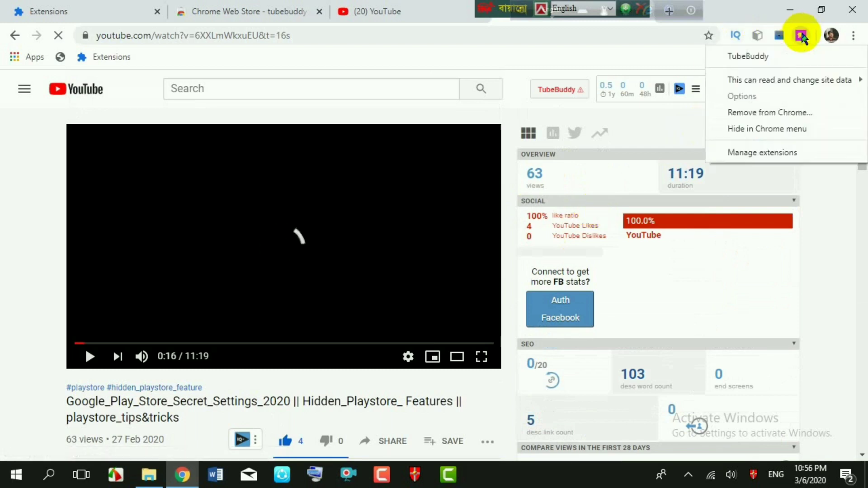
scroll(429, 279, up, 3)
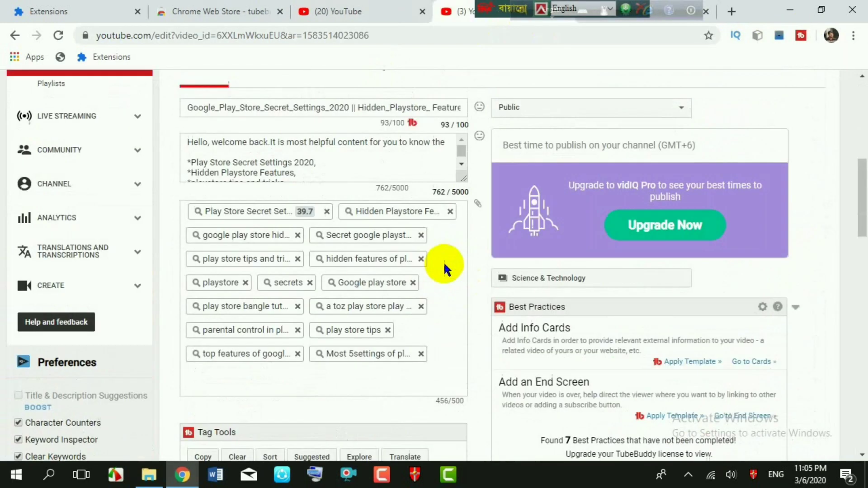
scroll(444, 267, up, 3)
scroll(572, 265, up, 5)
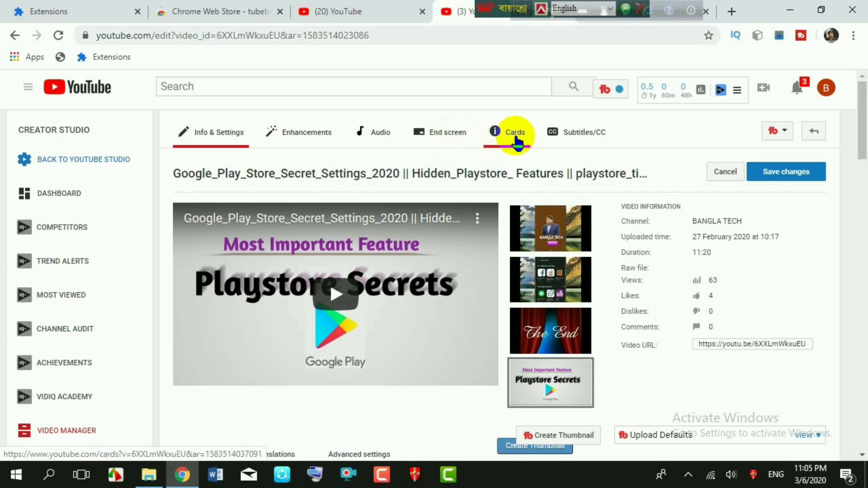
scroll(594, 230, down, 2)
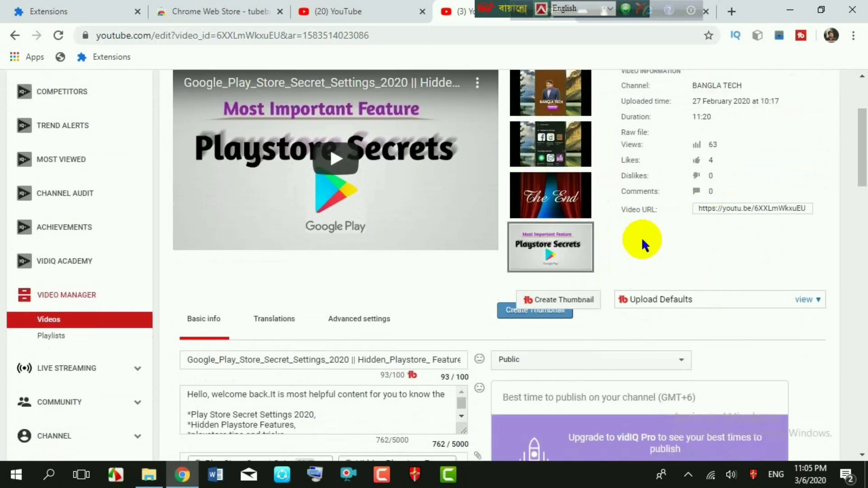
scroll(628, 262, down, 2)
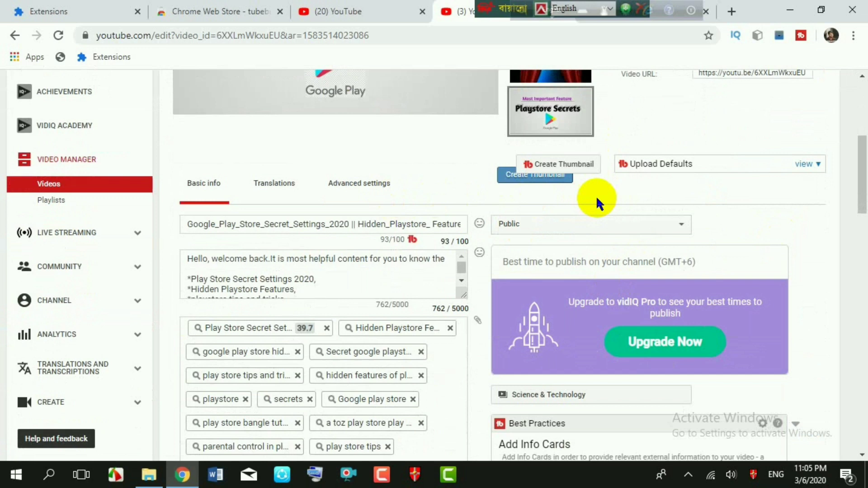
scroll(596, 196, down, 1)
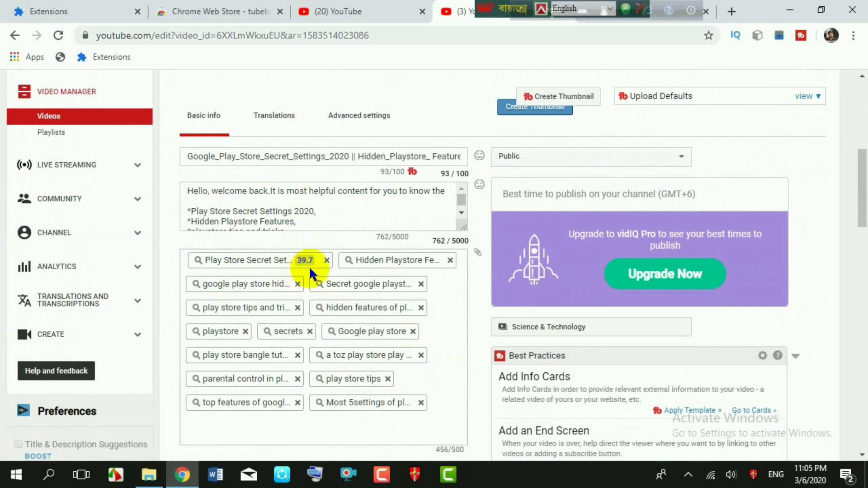
scroll(404, 272, down, 2)
scroll(406, 271, down, 4)
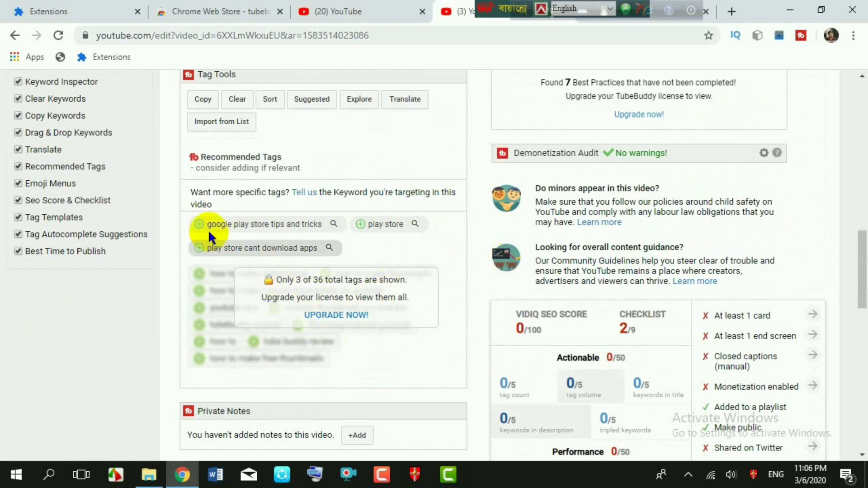
- Add the recommended tag 'google play store tips and tricks' to the video's tags
click(330, 226)
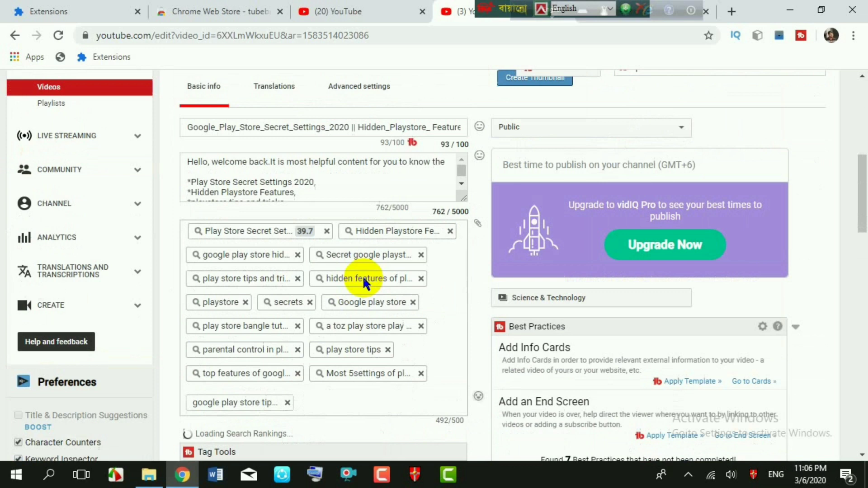
scroll(374, 298, down, 1)
scroll(455, 288, down, 1)
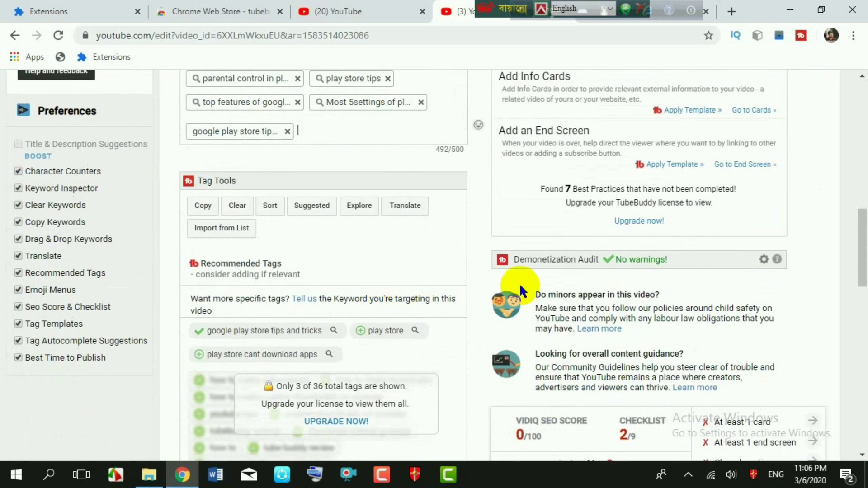
scroll(556, 261, down, 1)
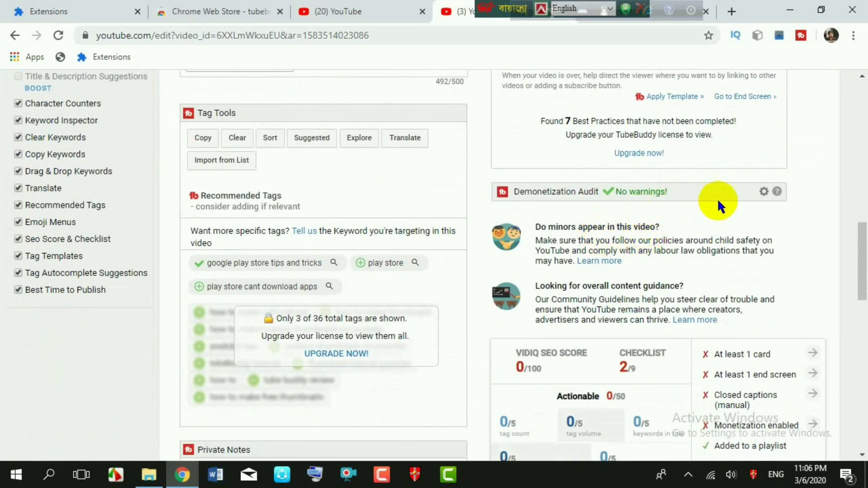
scroll(683, 208, down, 1)
scroll(540, 245, down, 2)
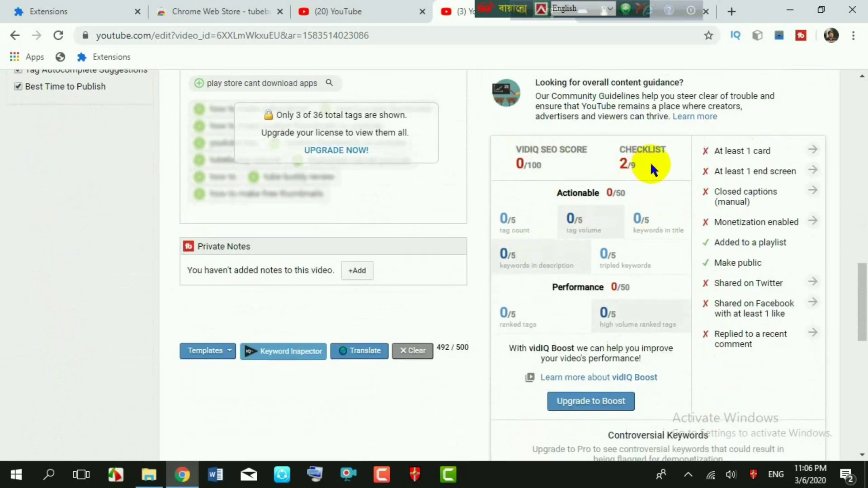
scroll(653, 204, down, 5)
scroll(610, 258, down, 1)
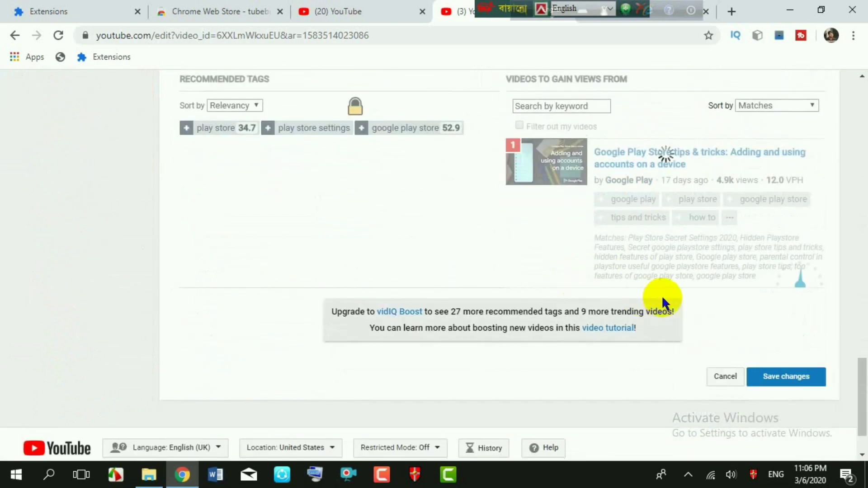
scroll(368, 213, up, 5)
scroll(624, 223, up, 3)
scroll(383, 236, up, 3)
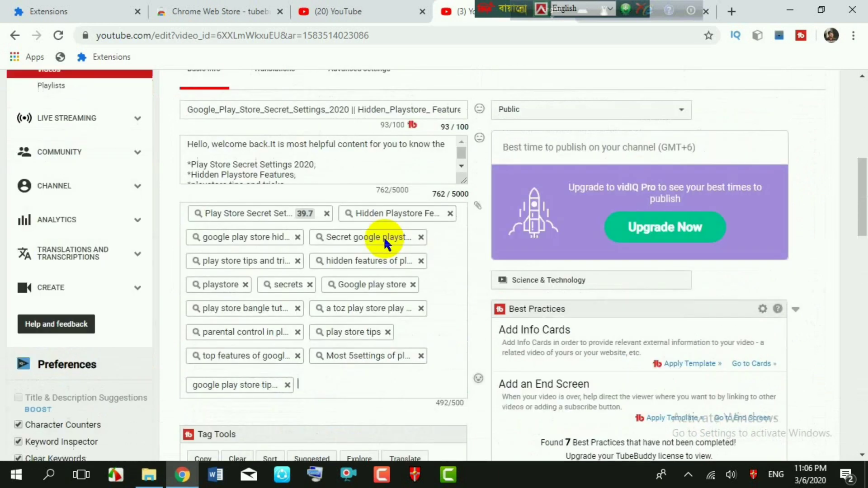
scroll(493, 279, up, 1)
scroll(543, 285, up, 1)
scroll(603, 298, down, 1)
scroll(625, 319, down, 2)
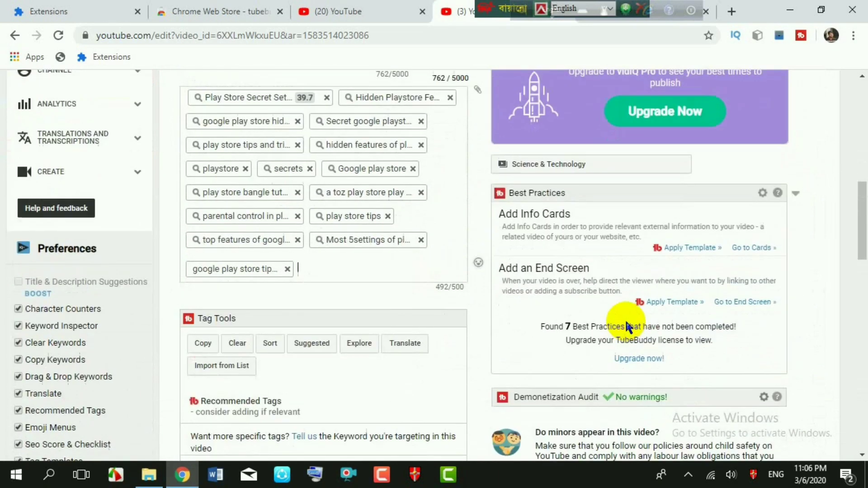
scroll(584, 309, down, 1)
scroll(564, 316, down, 1)
scroll(600, 228, up, 4)
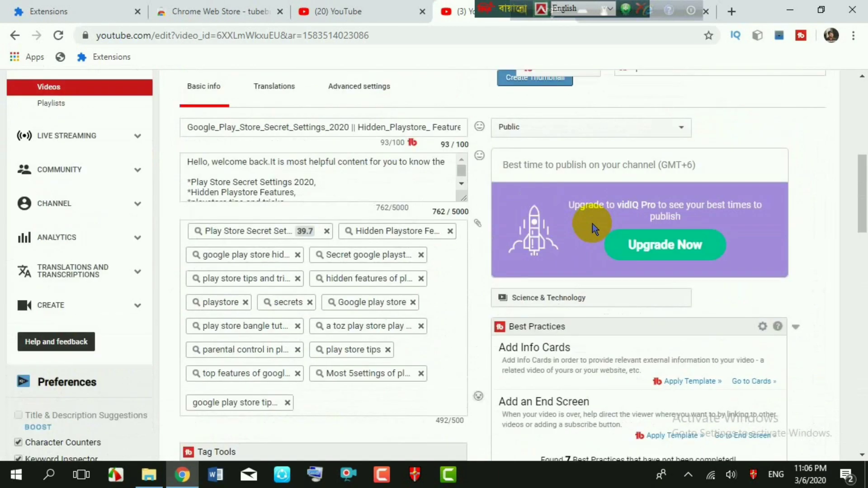
scroll(592, 223, down, 4)
scroll(486, 195, up, 2)
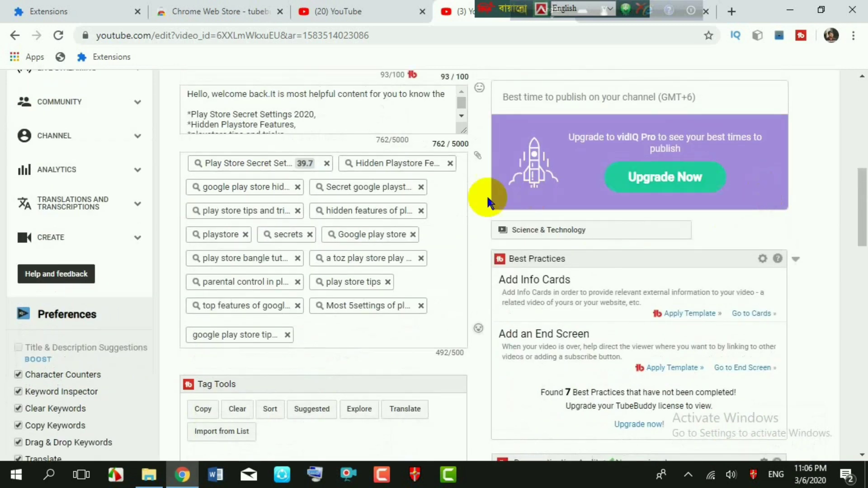
scroll(552, 219, up, 3)
scroll(595, 220, up, 3)
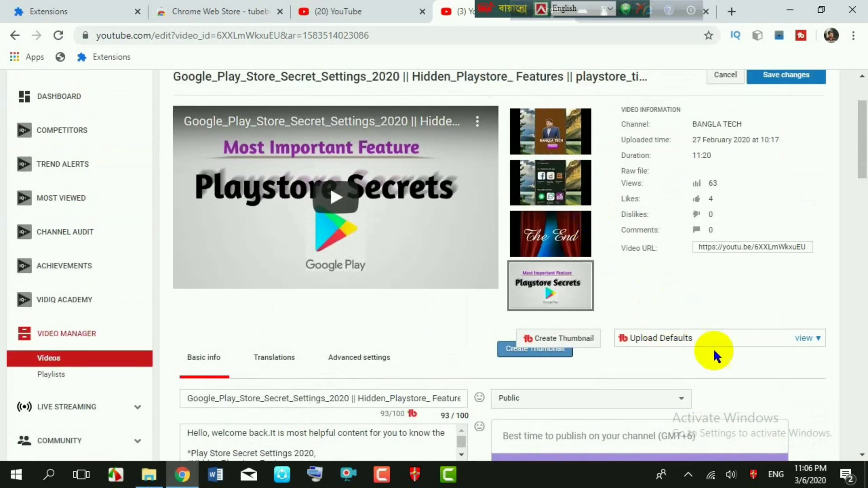
- Expand TubeBuddy Upload Defaults, revealing no custom profiles have been added
click(819, 340)
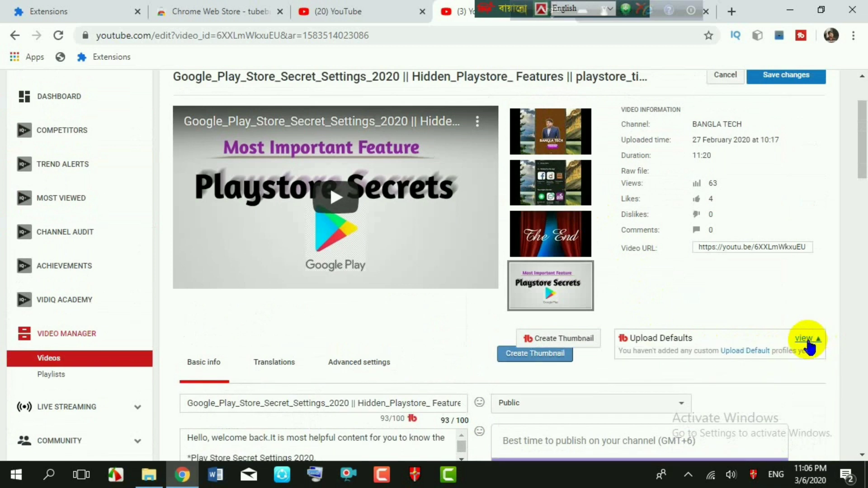
scroll(591, 271, up, 2)
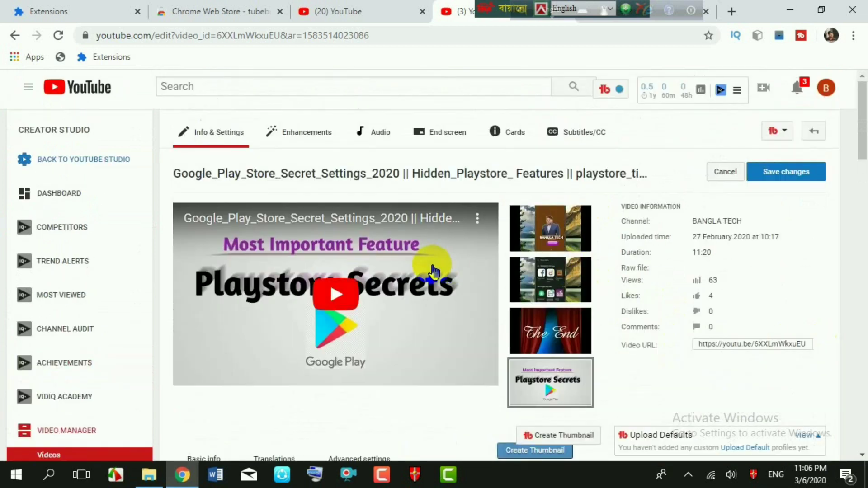
scroll(333, 279, down, 3)
scroll(333, 280, down, 1)
scroll(359, 292, down, 2)
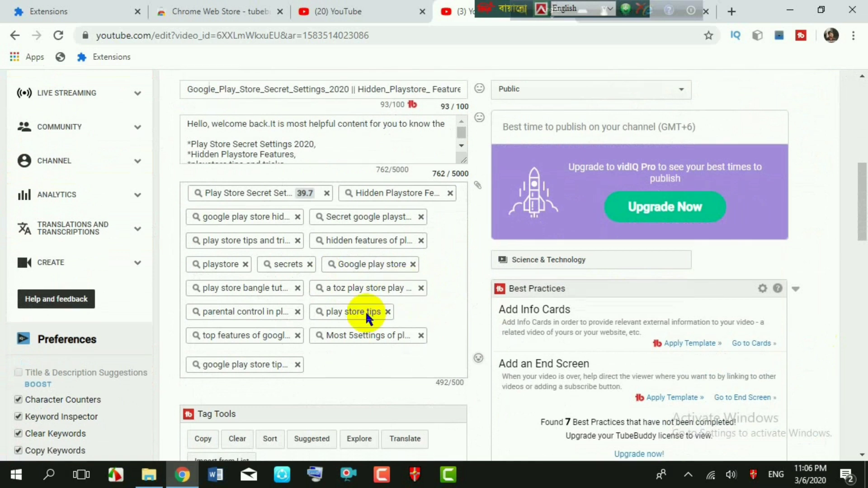
scroll(366, 311, down, 3)
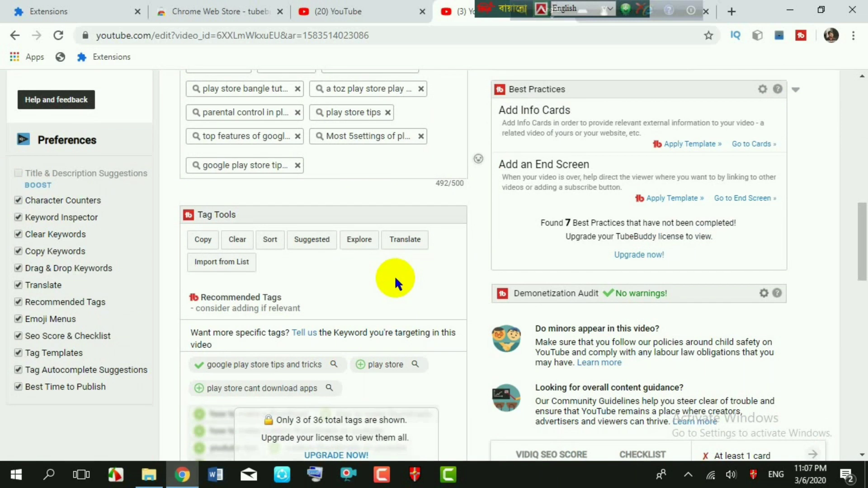
scroll(393, 275, down, 4)
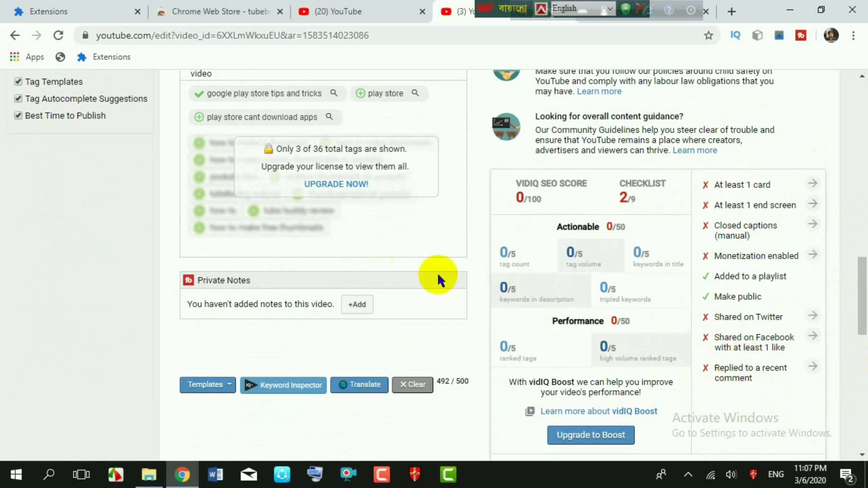
scroll(438, 272, up, 5)
scroll(438, 272, up, 10)
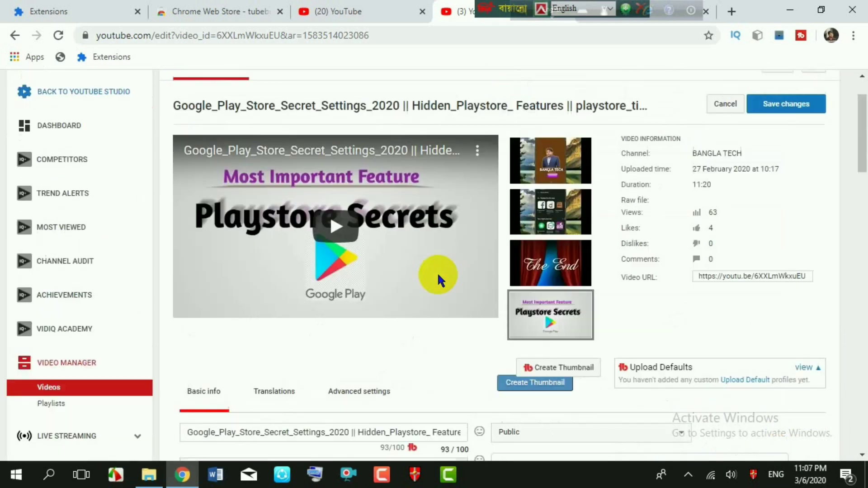